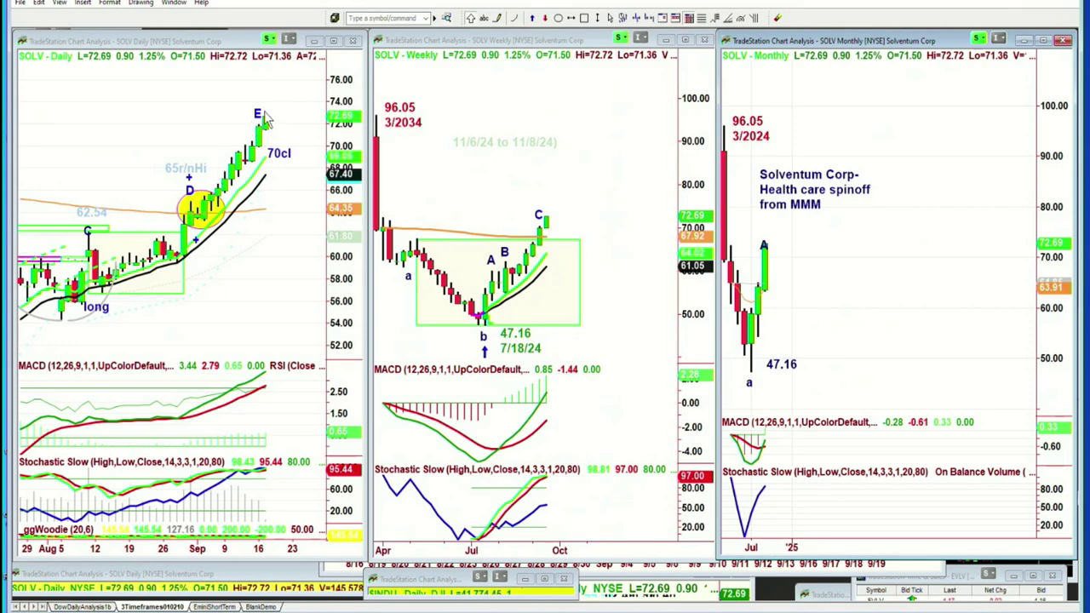
- Nudge the E label higher on the SOLV daily chart and select the weekly C label
click(264, 119)
click(264, 118)
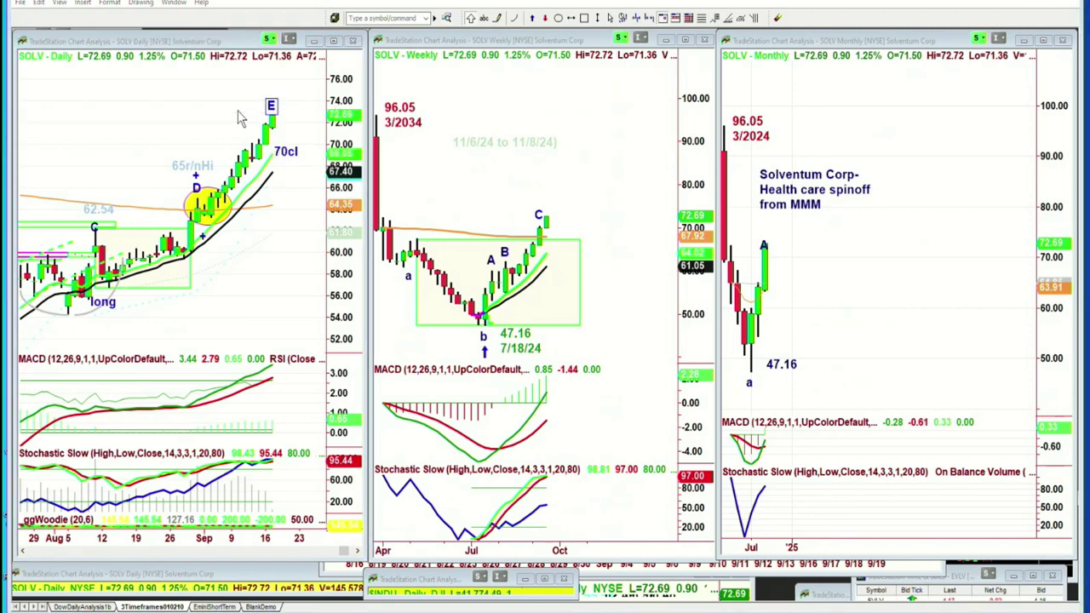
click(241, 119)
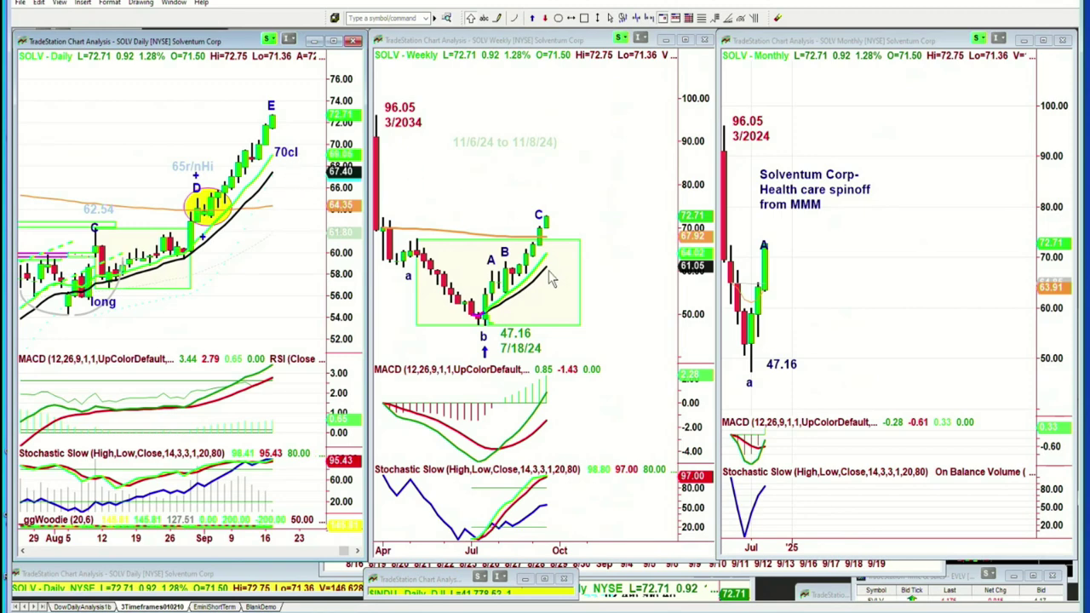
click(544, 210)
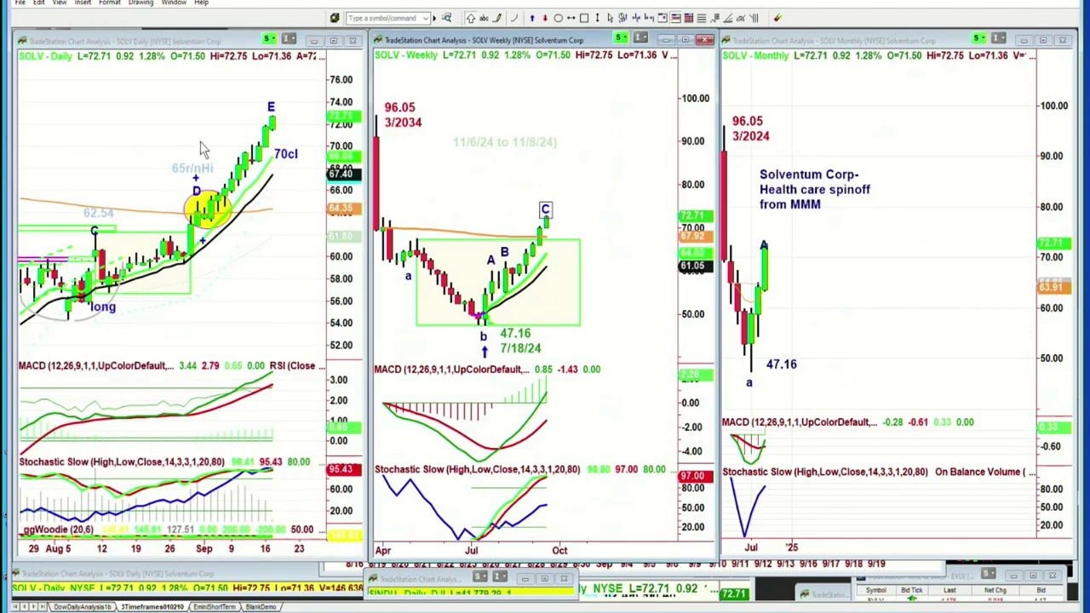
click(384, 18)
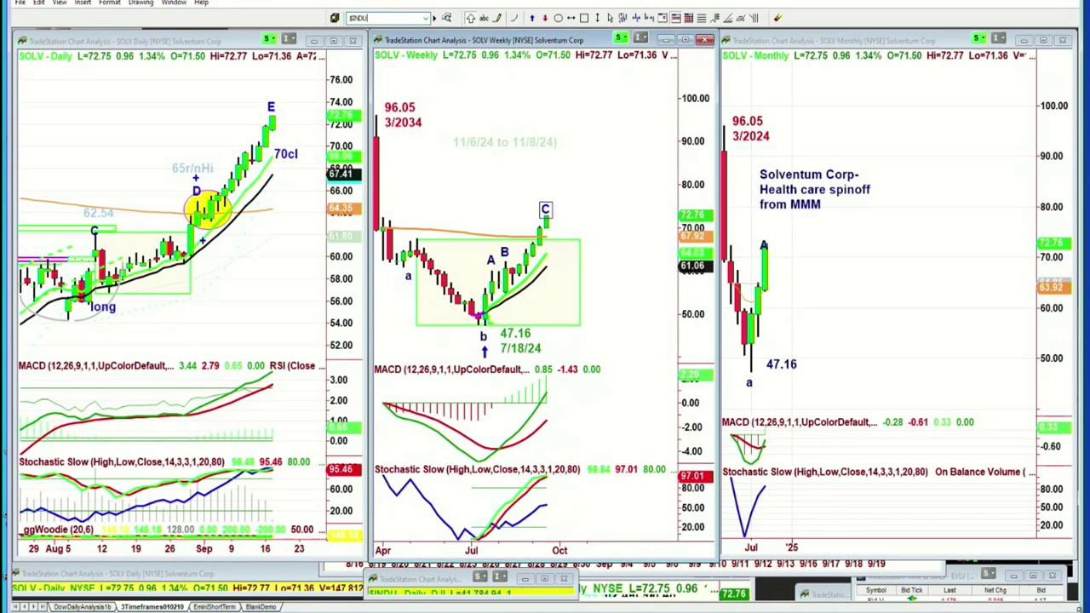
- Load $INDU, the Dow Jones Industrial Average, into the linked daily, weekly and monthly charts
key(Return)
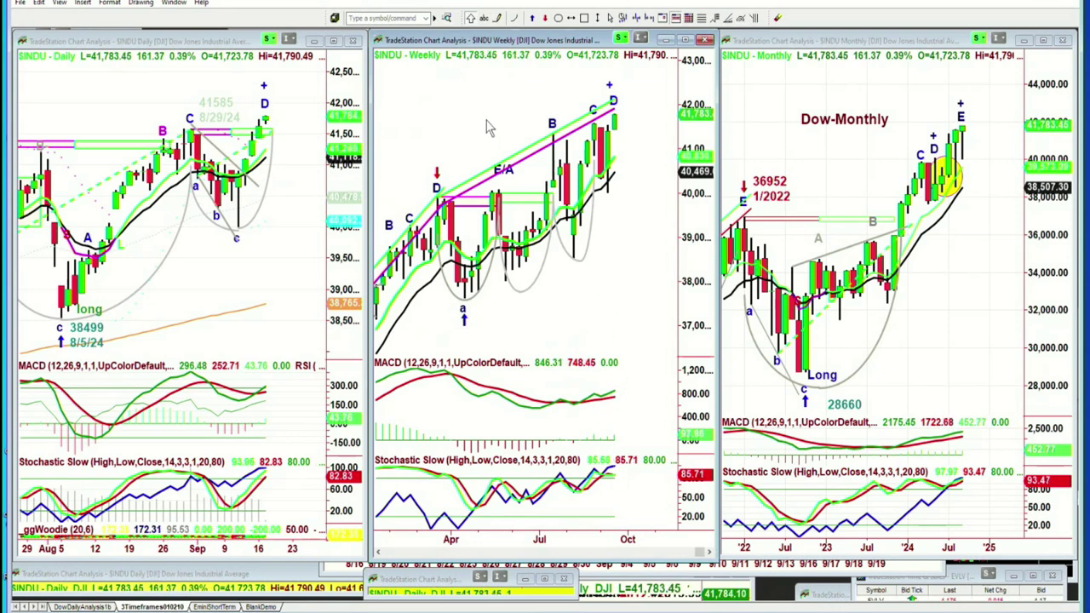
click(378, 17)
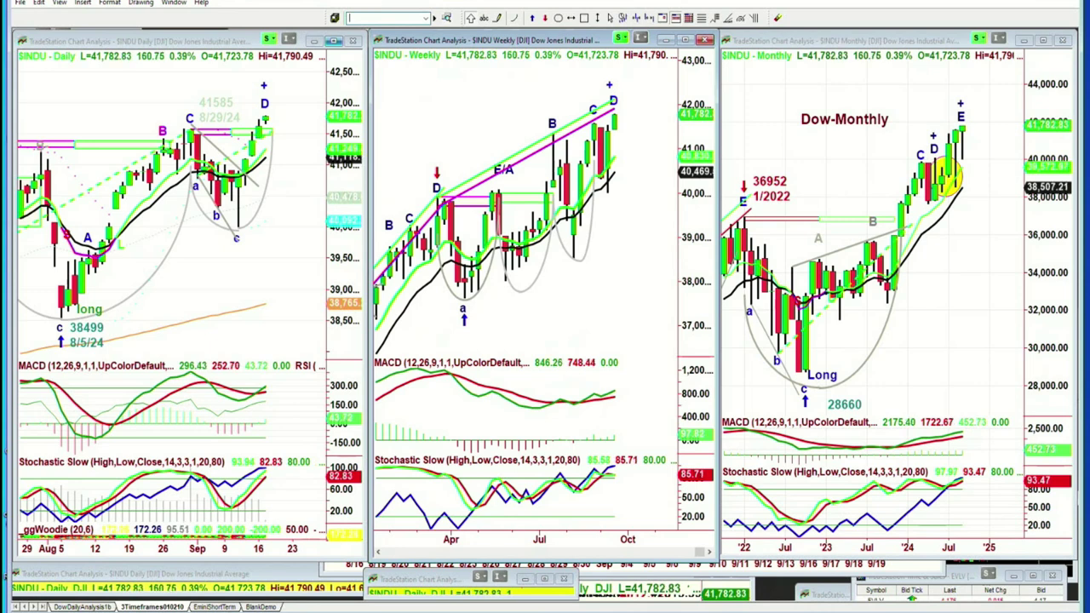
- Load $SPX.X into the three charts and scroll the daily chart back and forth to review
text($SPX.X)
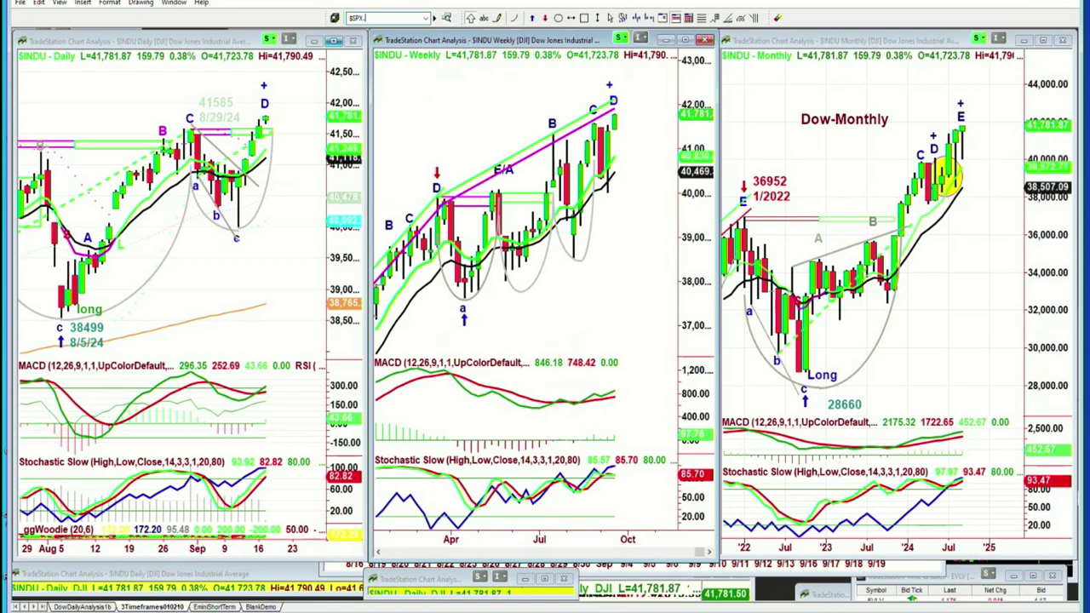
key(Return)
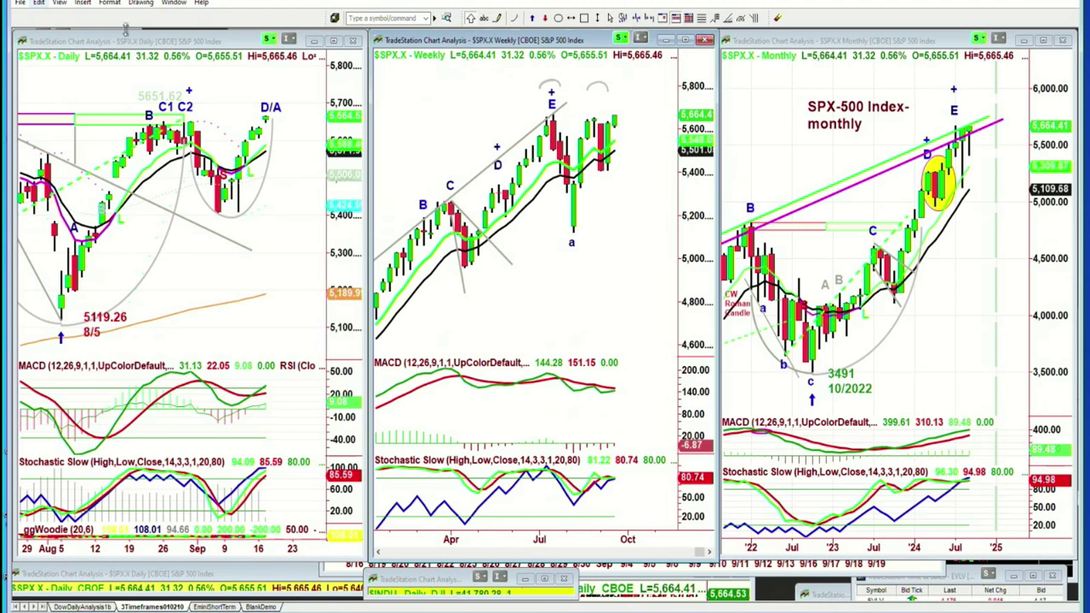
scroll(119, 149, up, 5)
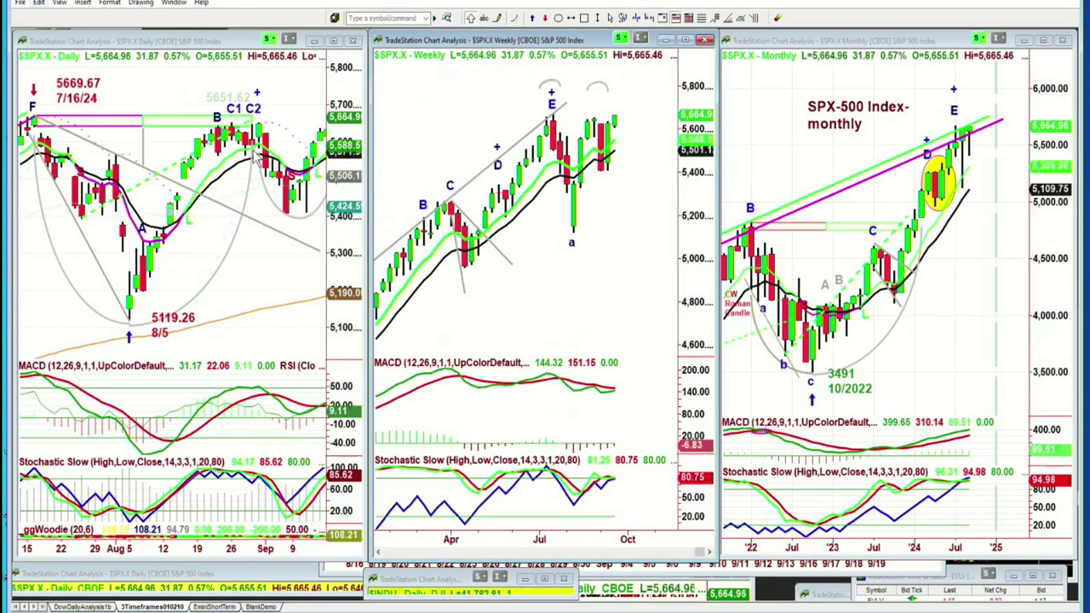
scroll(256, 153, down, 1)
scroll(256, 145, down, 4)
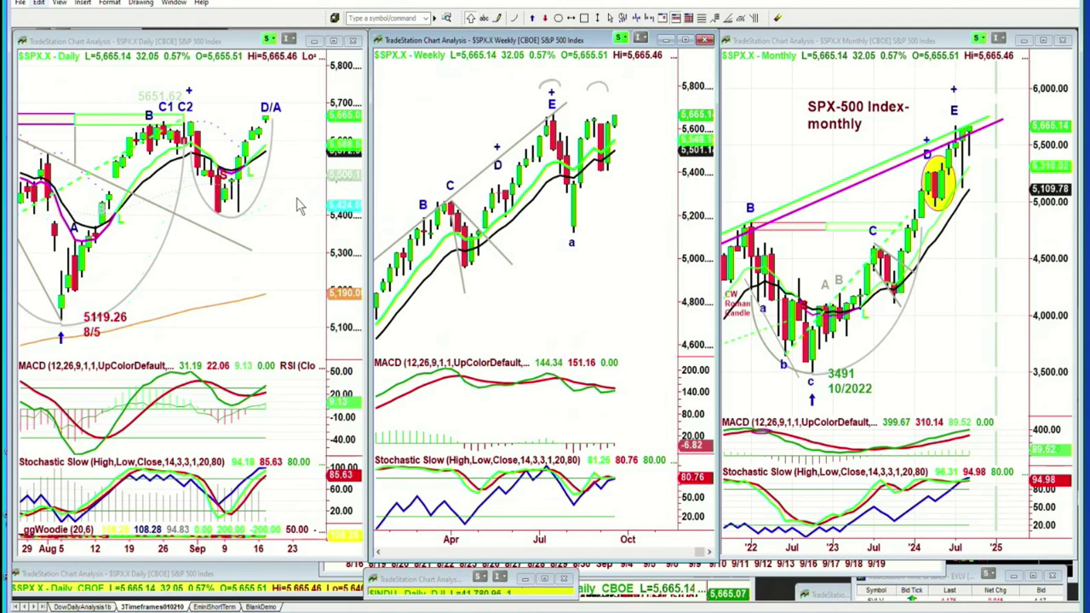
click(364, 17)
- Load SPY into all three charts and select the SPY daily chart
text(SPY)
key(Return)
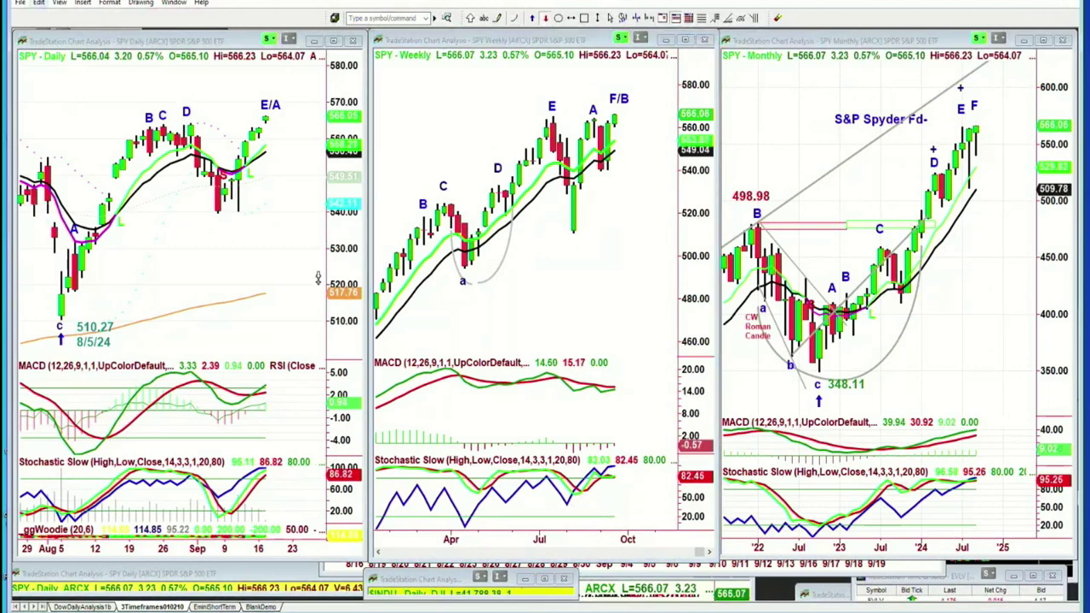
click(184, 100)
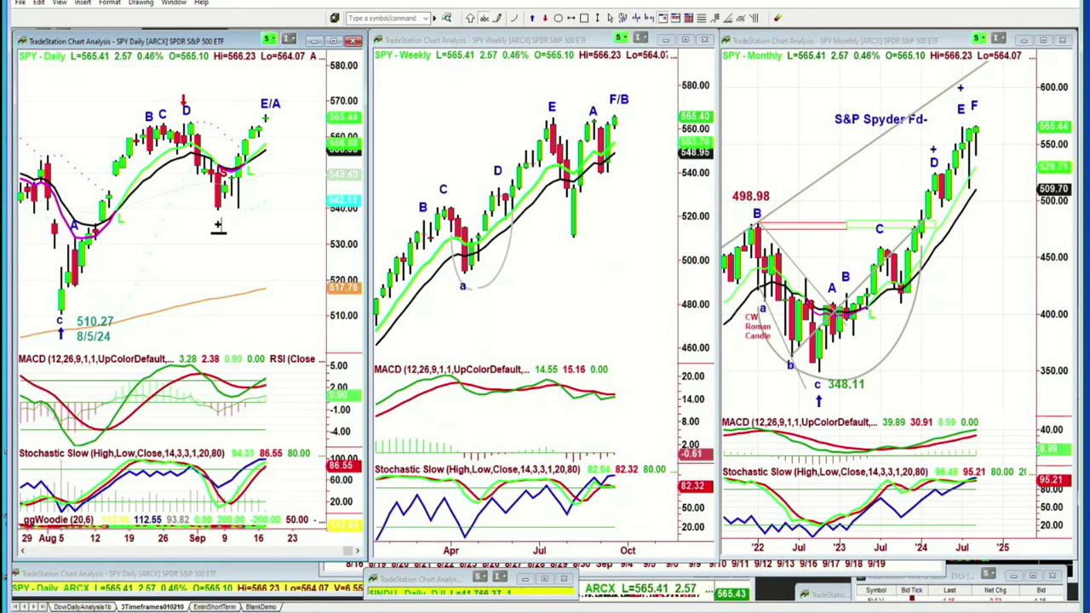
- Edit the daily chart's text note back down to just '+'
text(SP)
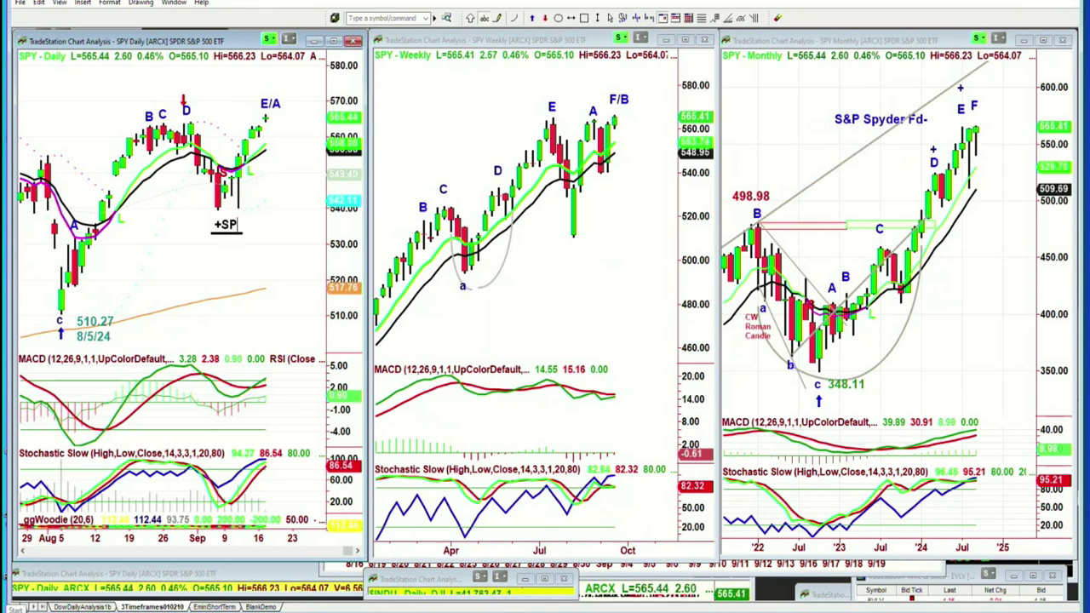
text(LV)
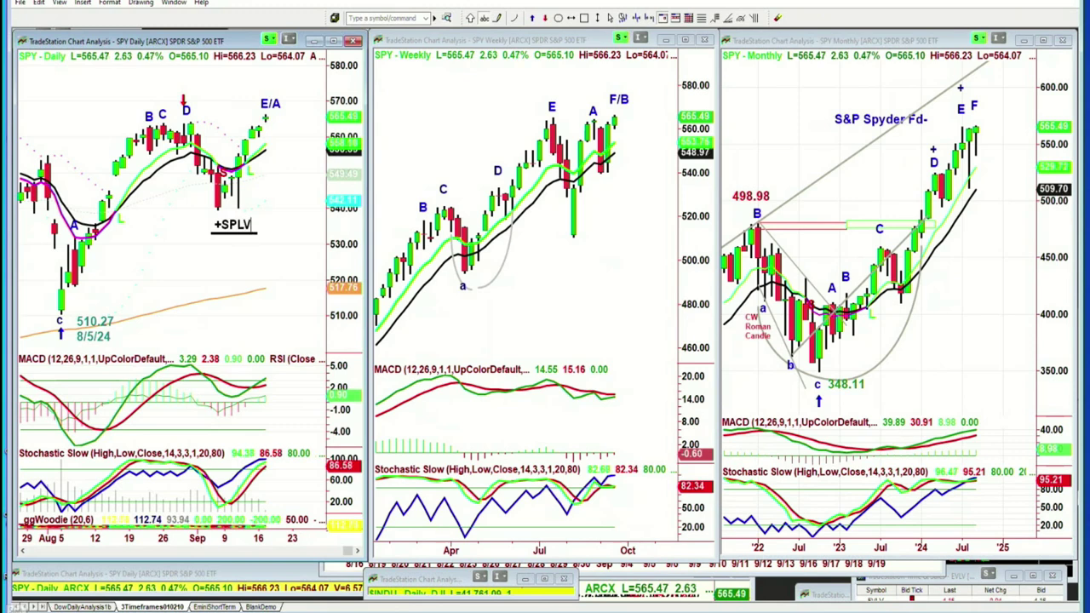
key(Return)
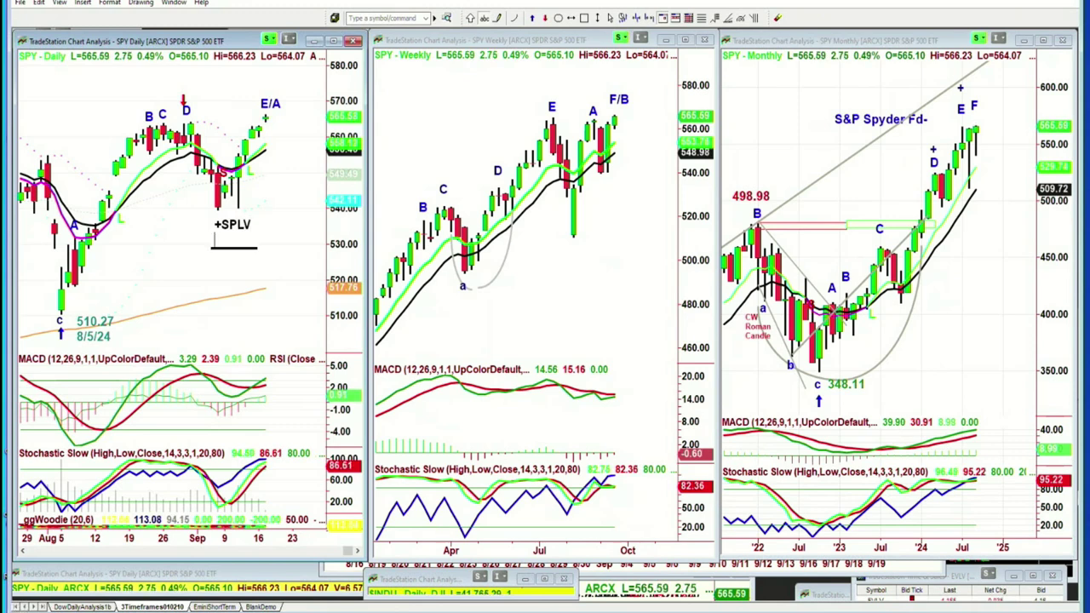
key(BackSpace)
key(BackSpace)
key(BackSpace)
key(BackSpace)
key(BackSpace)
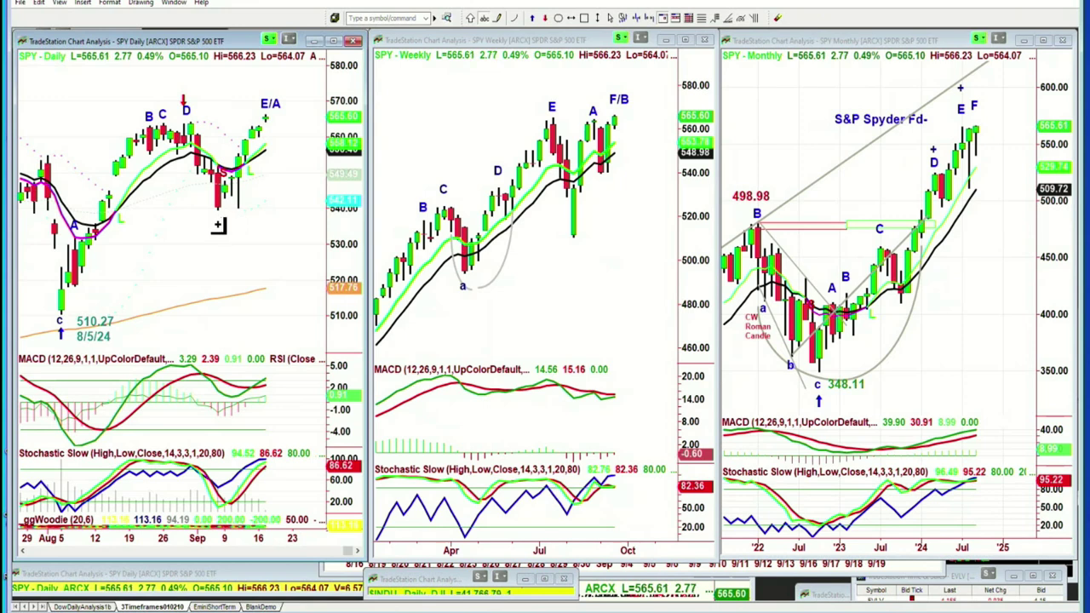
- Enter SPLV in the symbol box to load it into all three charts
click(351, 18)
text(SPLV)
key(Return)
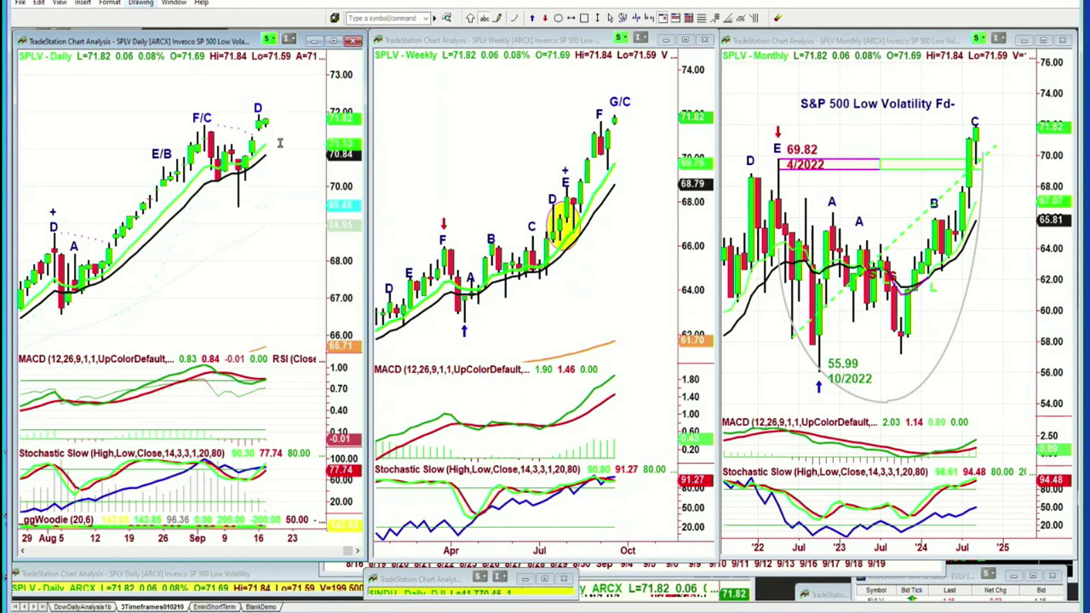
- Enter SPYV in the symbol box to load it into the charts
click(390, 14)
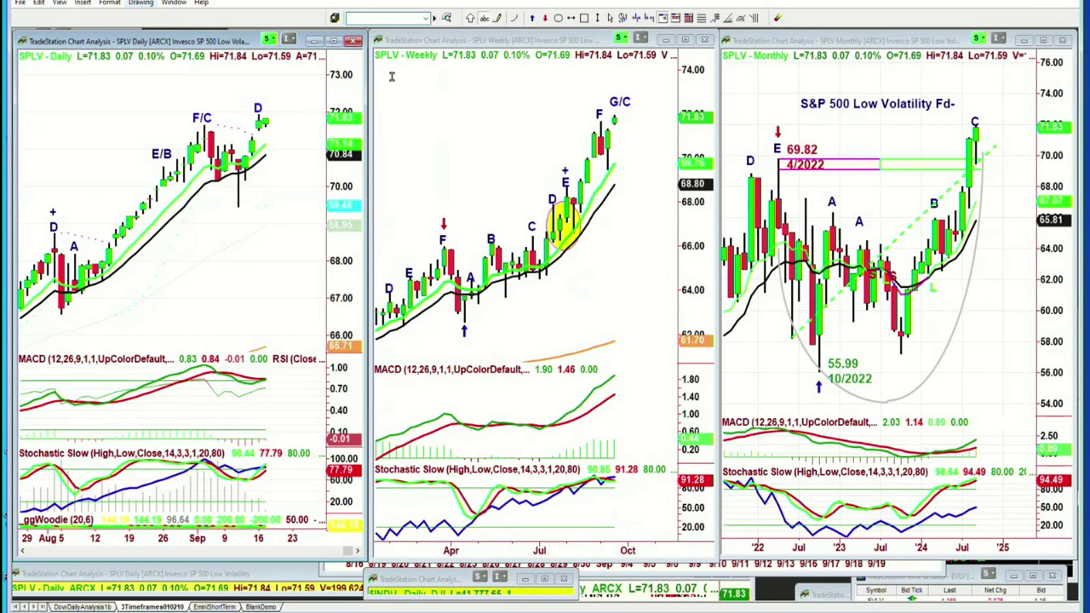
text(SP)
text(YV)
key(Return)
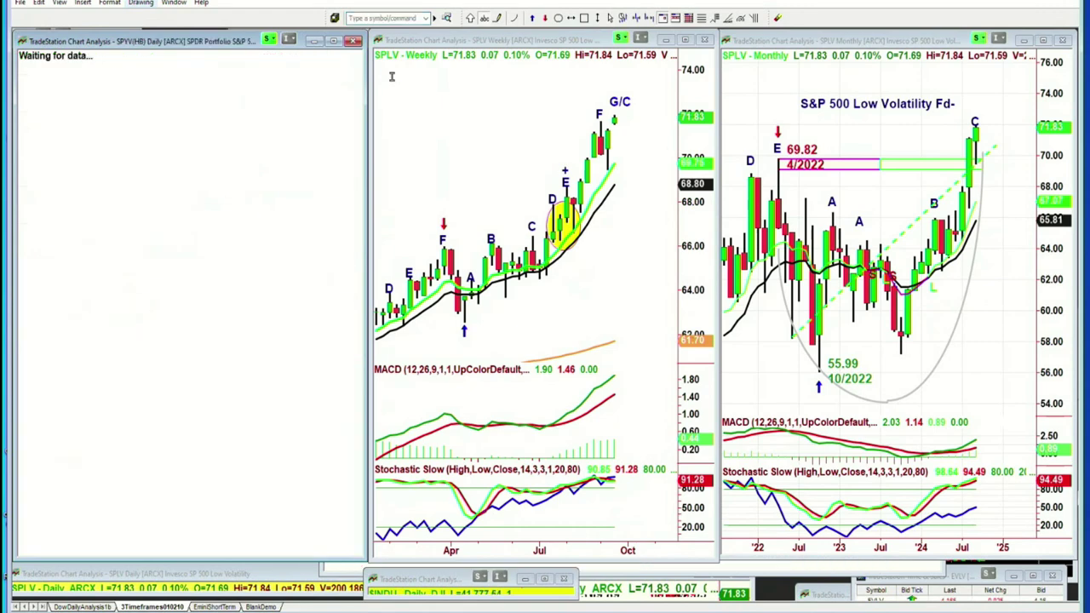